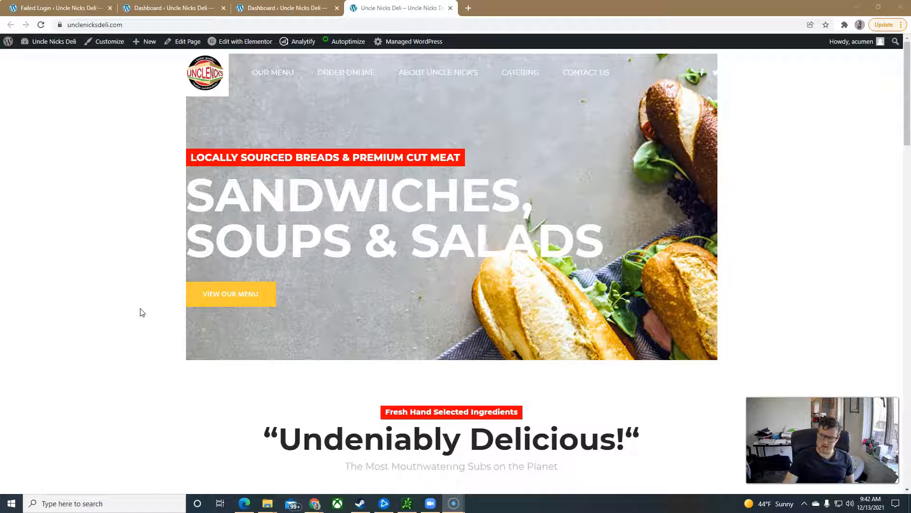
Show the IP Blacklist plugin's Failed Login list from the WordPress dashboard.
{"action": "left_click", "coordinate": [150, 232]}
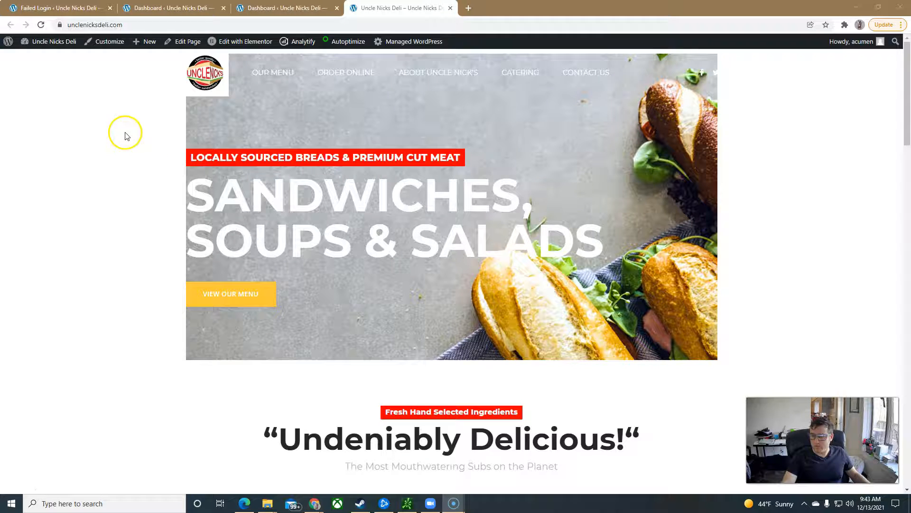
{"action": "left_click", "coordinate": [259, 10]}
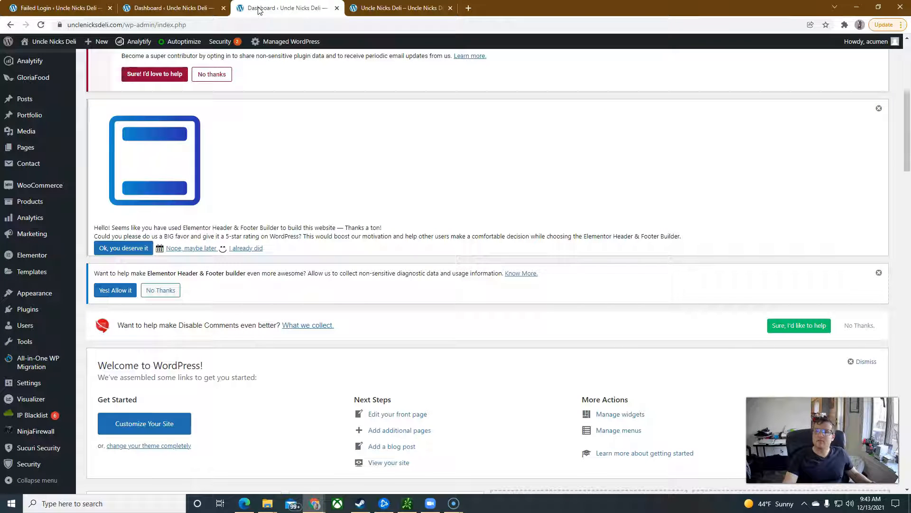
{"action": "left_click", "coordinate": [61, 8]}
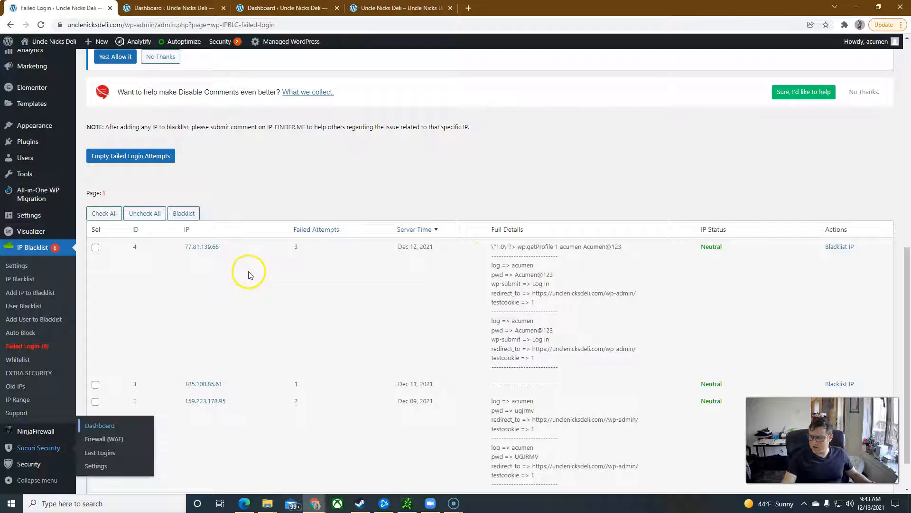
Highlight the submitted login name and password of the first failed attempt.
{"action": "left_click_drag", "start_coordinate": [490, 264], "coordinate": [537, 272]}
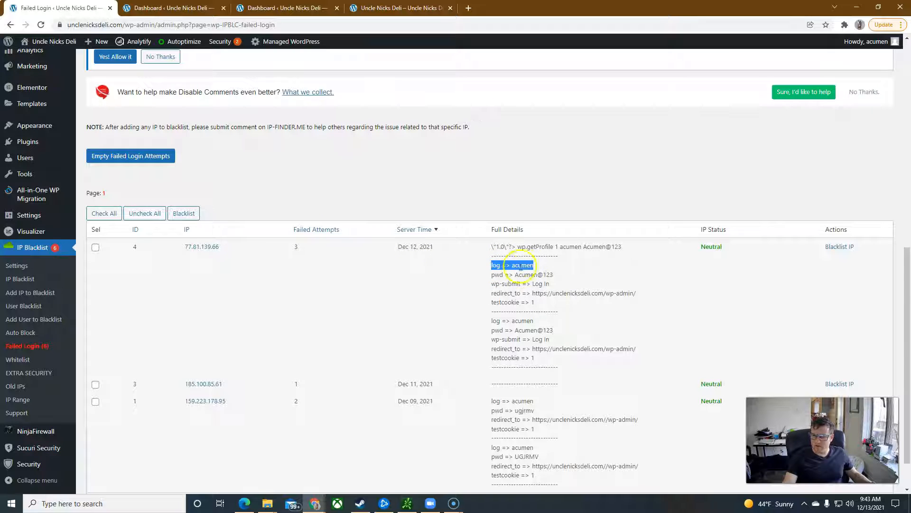
{"action": "left_click_drag", "start_coordinate": [515, 273], "coordinate": [554, 275]}
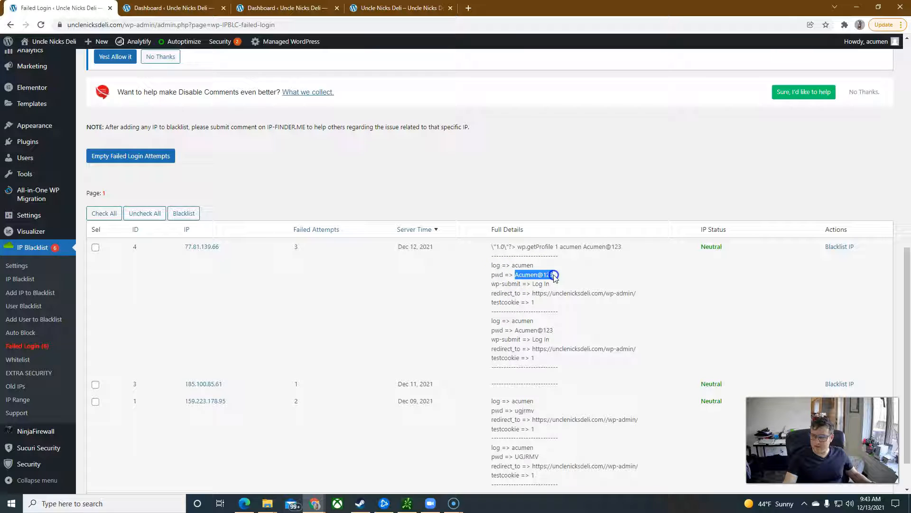
{"action": "left_click", "coordinate": [441, 286]}
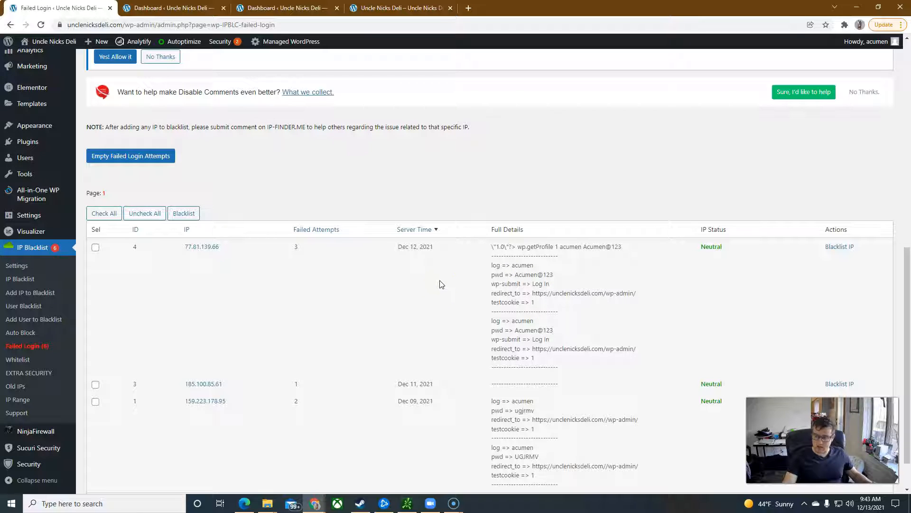
{"action": "left_click", "coordinate": [435, 284]}
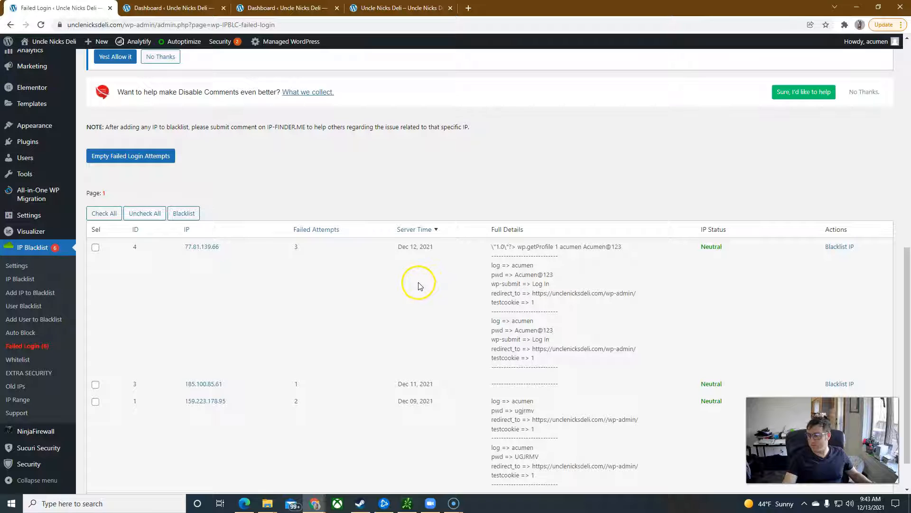
{"action": "scroll", "coordinate": [426, 286], "scroll_direction": "down", "scroll_amount": 1}
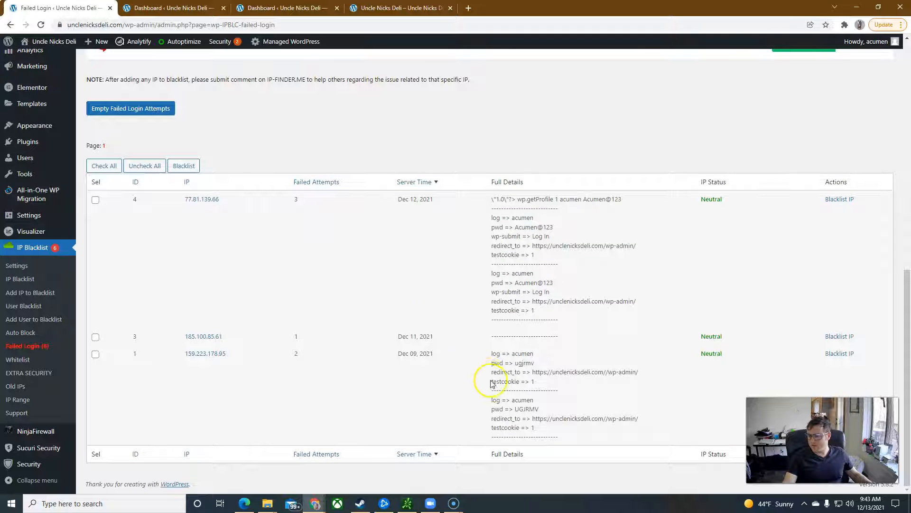
{"action": "scroll", "coordinate": [456, 303], "scroll_direction": "up", "scroll_amount": 2}
{"action": "scroll", "coordinate": [444, 310], "scroll_direction": "down", "scroll_amount": 1}
{"action": "scroll", "coordinate": [442, 306], "scroll_direction": "down", "scroll_amount": 1}
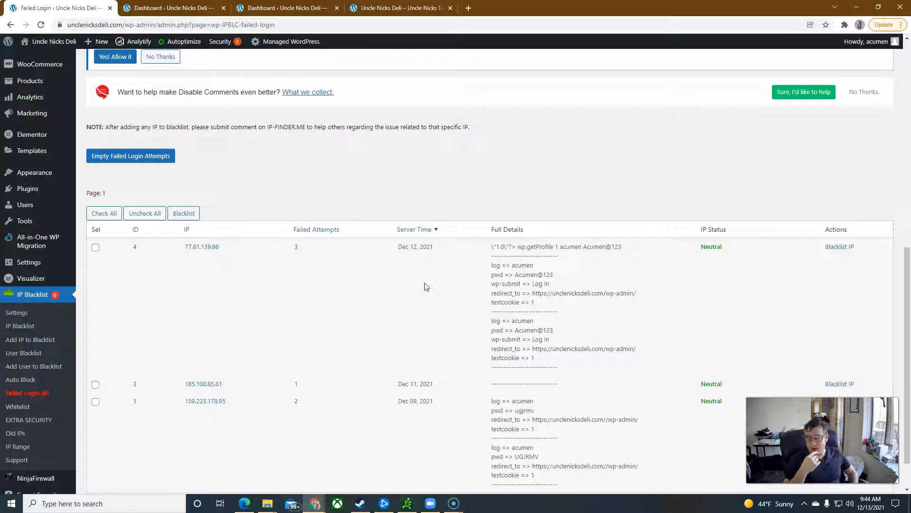
Browse the Sucuri audit log's failed-authentication entries back to early December.
{"action": "left_click", "coordinate": [151, 9]}
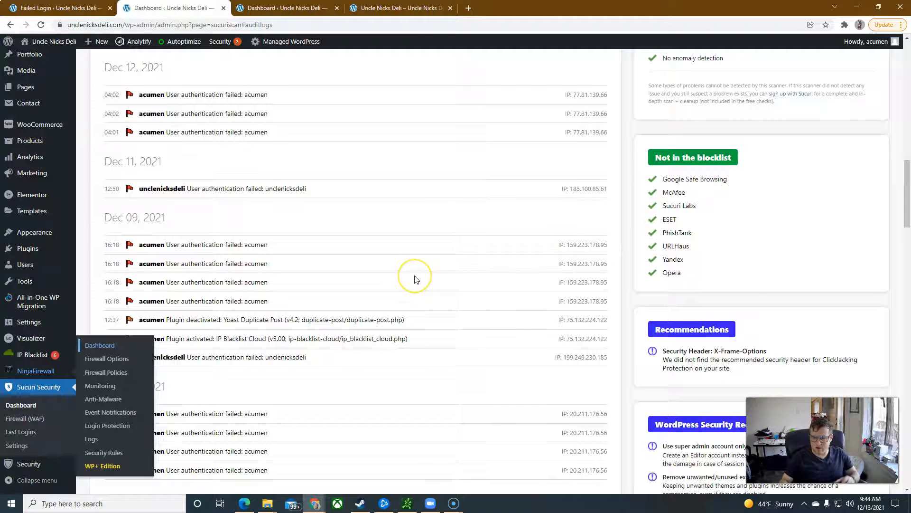
{"action": "scroll", "coordinate": [408, 302], "scroll_direction": "down", "scroll_amount": 2}
{"action": "scroll", "coordinate": [404, 314], "scroll_direction": "down", "scroll_amount": 5}
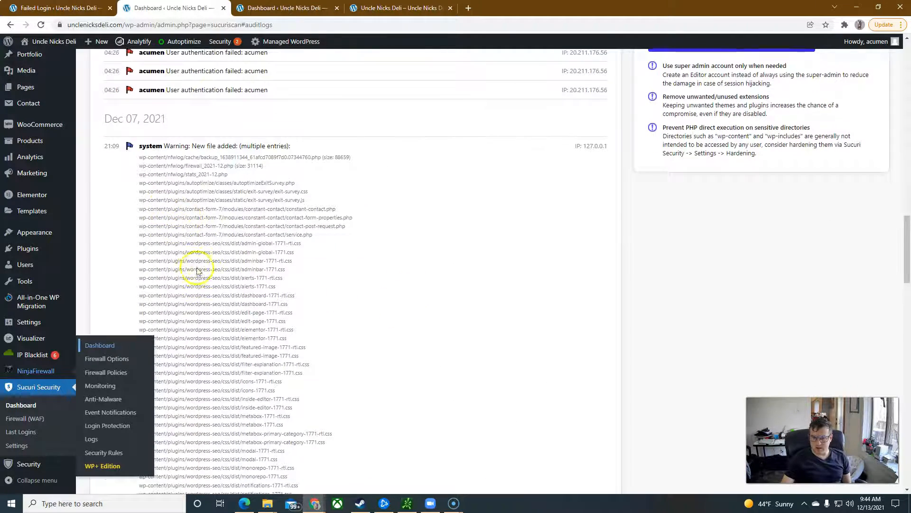
{"action": "scroll", "coordinate": [175, 284], "scroll_direction": "down", "scroll_amount": 4}
{"action": "scroll", "coordinate": [142, 250], "scroll_direction": "down", "scroll_amount": 1}
{"action": "scroll", "coordinate": [146, 249], "scroll_direction": "down", "scroll_amount": 3}
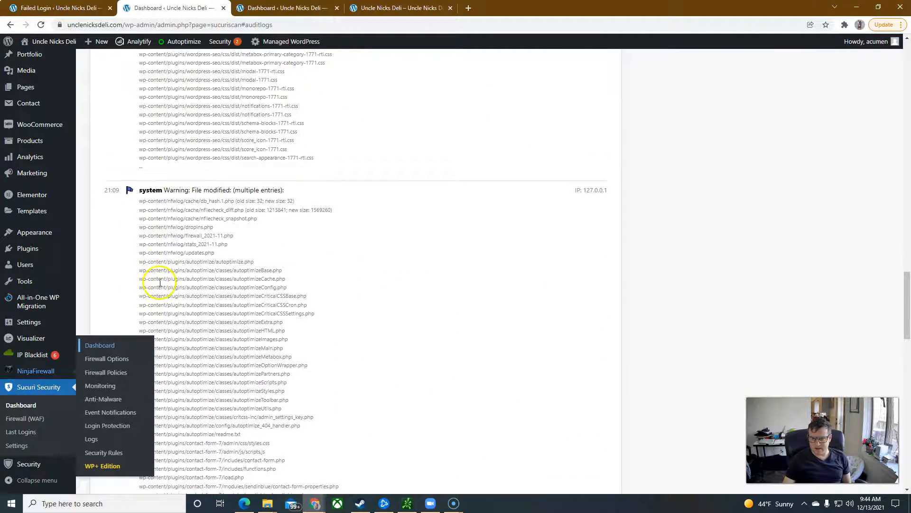
{"action": "scroll", "coordinate": [176, 235], "scroll_direction": "down", "scroll_amount": 3}
{"action": "scroll", "coordinate": [181, 256], "scroll_direction": "down", "scroll_amount": 3}
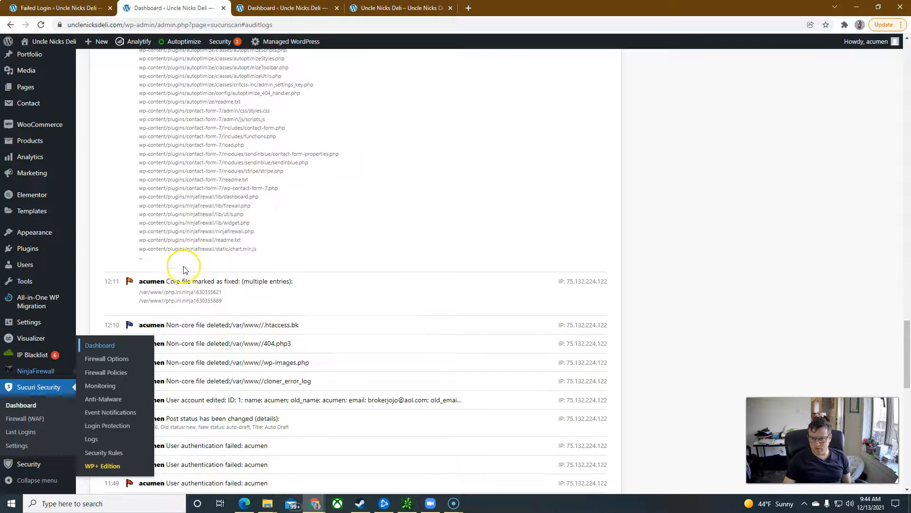
{"action": "scroll", "coordinate": [193, 278], "scroll_direction": "down", "scroll_amount": 2}
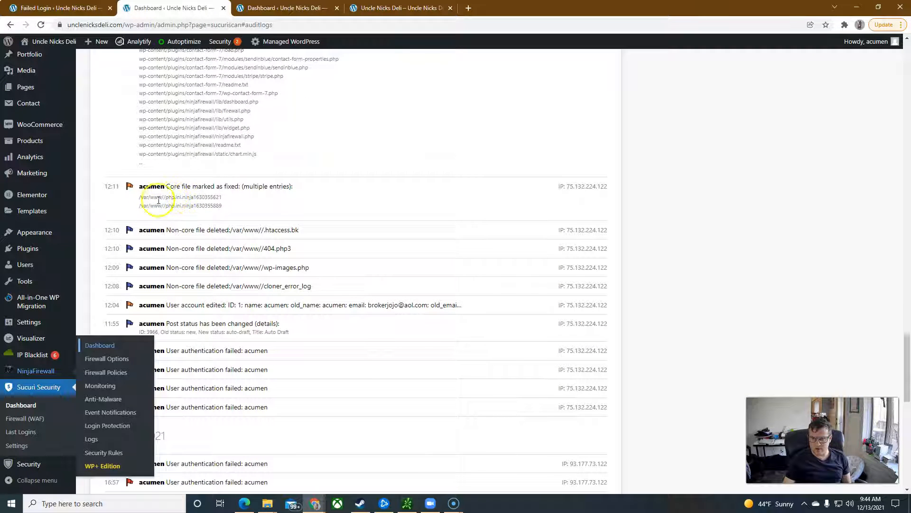
{"action": "scroll", "coordinate": [218, 292], "scroll_direction": "down", "scroll_amount": 2}
{"action": "scroll", "coordinate": [246, 308], "scroll_direction": "down", "scroll_amount": 4}
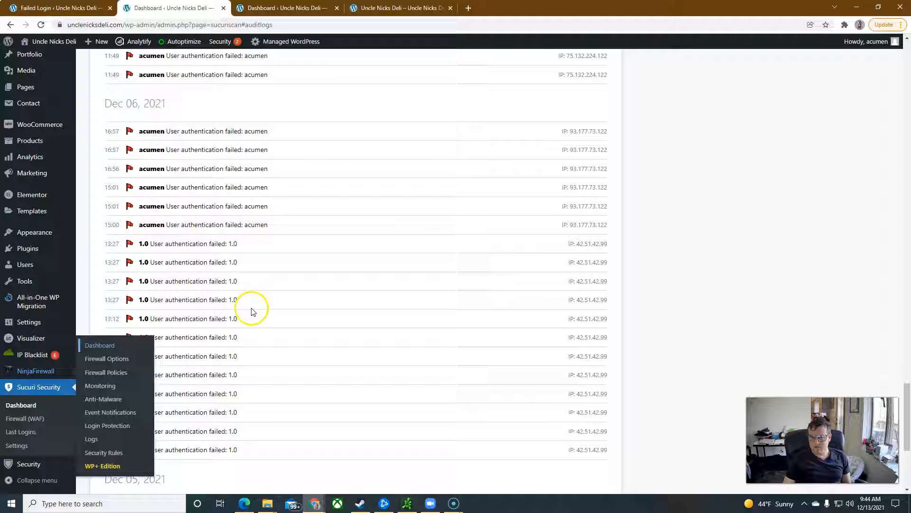
{"action": "scroll", "coordinate": [251, 313], "scroll_direction": "down", "scroll_amount": 2}
{"action": "scroll", "coordinate": [252, 310], "scroll_direction": "down", "scroll_amount": 1}
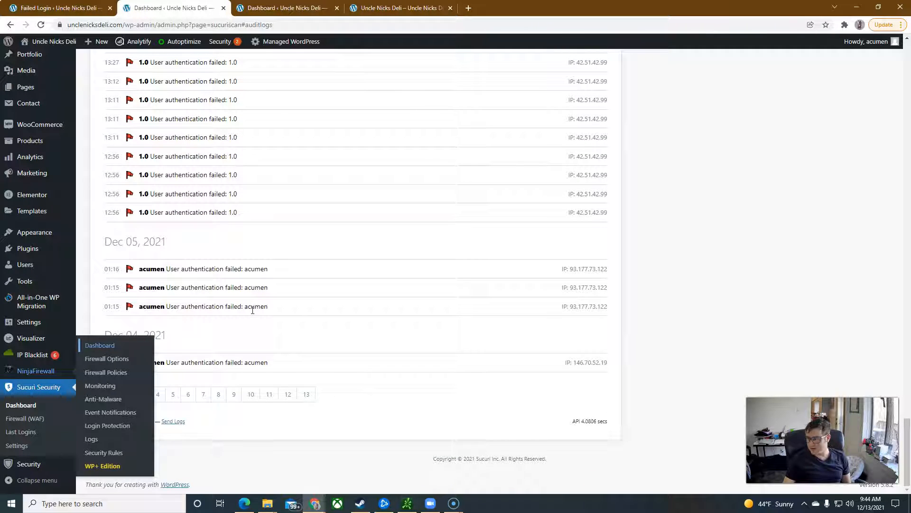
{"action": "left_click", "coordinate": [248, 307]}
{"action": "scroll", "coordinate": [248, 306], "scroll_direction": "up", "scroll_amount": 3}
{"action": "scroll", "coordinate": [249, 307], "scroll_direction": "up", "scroll_amount": 3}
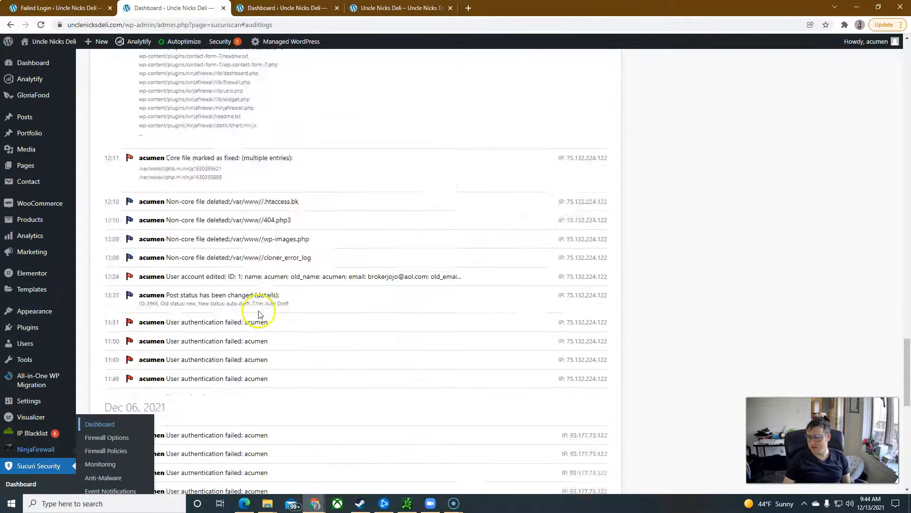
{"action": "scroll", "coordinate": [253, 309], "scroll_direction": "up", "scroll_amount": 3}
{"action": "scroll", "coordinate": [261, 313], "scroll_direction": "up", "scroll_amount": 3}
{"action": "scroll", "coordinate": [261, 312], "scroll_direction": "up", "scroll_amount": 3}
{"action": "scroll", "coordinate": [260, 313], "scroll_direction": "up", "scroll_amount": 3}
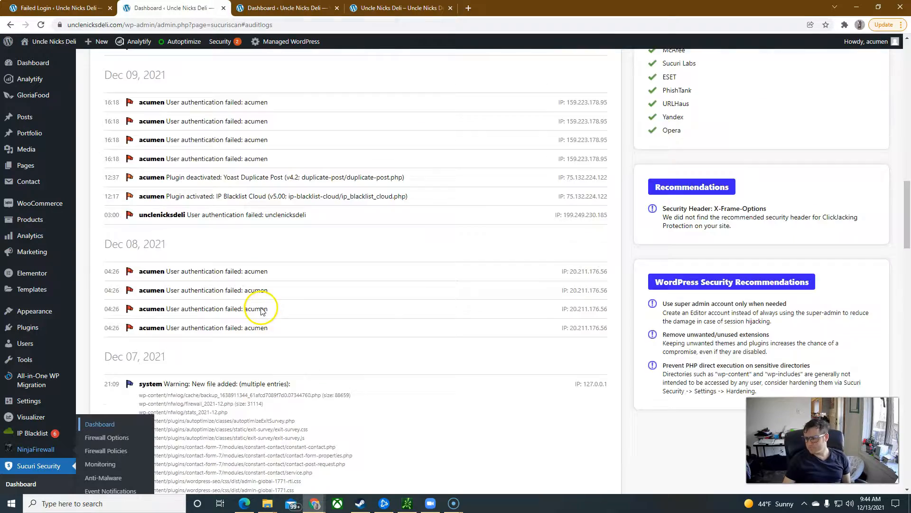
{"action": "scroll", "coordinate": [261, 311], "scroll_direction": "up", "scroll_amount": 3}
{"action": "scroll", "coordinate": [260, 311], "scroll_direction": "up", "scroll_amount": 3}
{"action": "scroll", "coordinate": [261, 312], "scroll_direction": "up", "scroll_amount": 3}
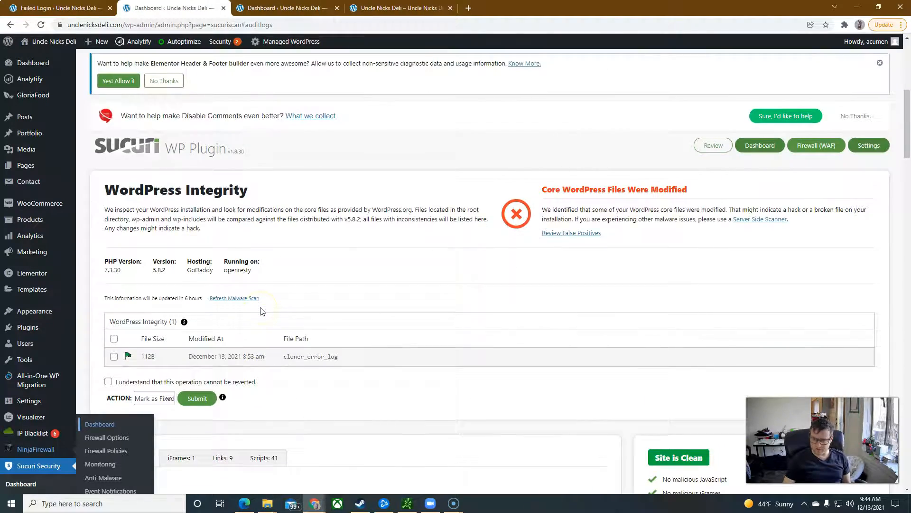
{"action": "scroll", "coordinate": [271, 305], "scroll_direction": "up", "scroll_amount": 2}
{"action": "scroll", "coordinate": [302, 321], "scroll_direction": "up", "scroll_amount": 2}
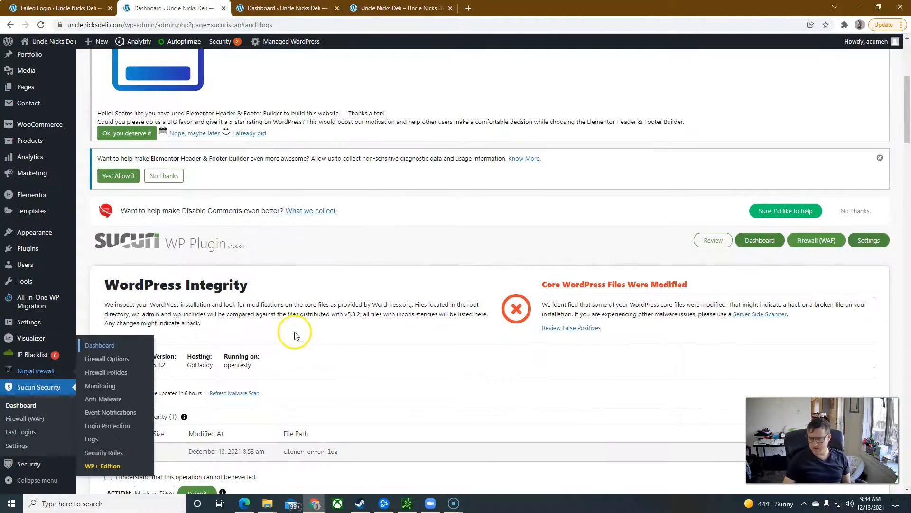
{"action": "scroll", "coordinate": [285, 335], "scroll_direction": "up", "scroll_amount": 3}
{"action": "scroll", "coordinate": [214, 320], "scroll_direction": "down", "scroll_amount": 2}
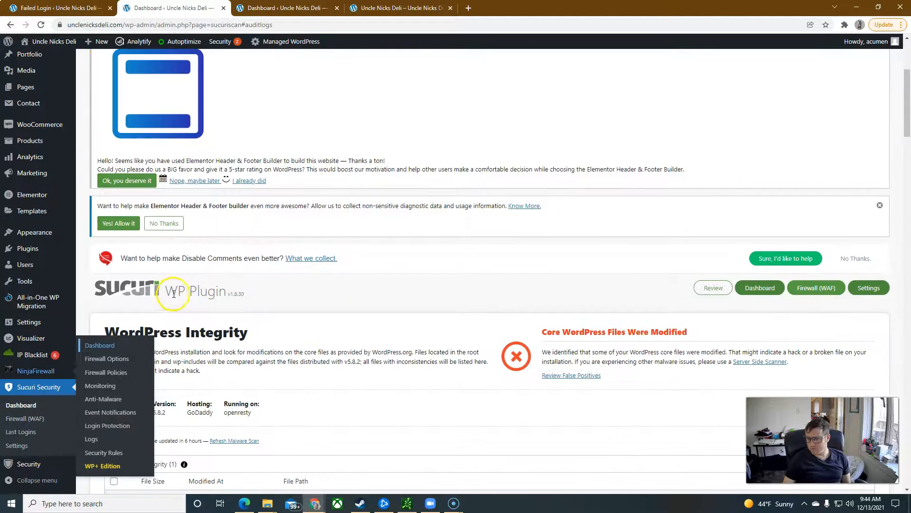